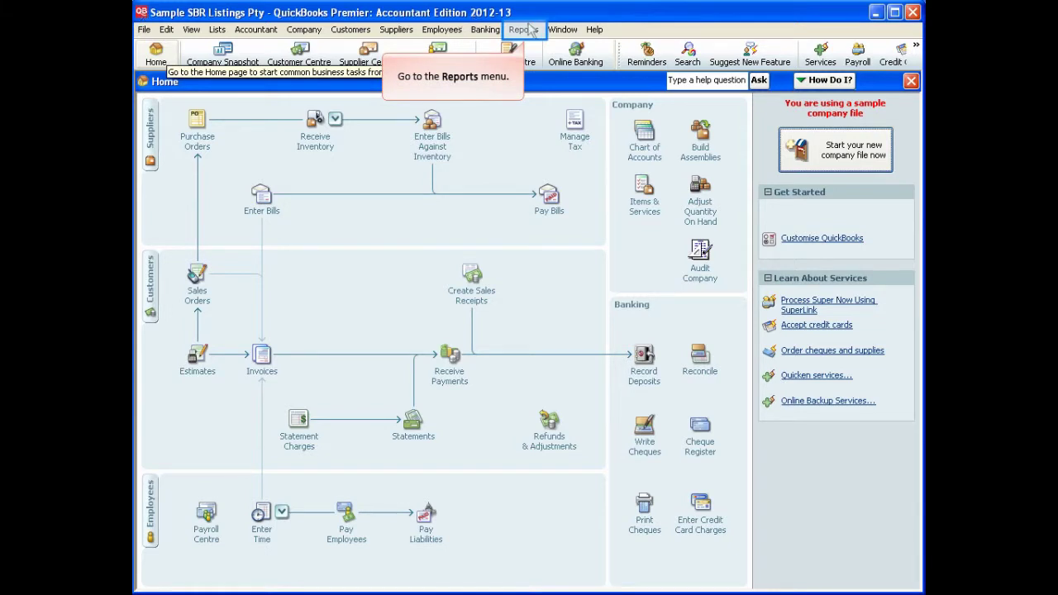
Step: Open the Simplified BAS/IAS report under Reports > Tax for 01/01/2012 to 31/03/2012
{"action": "left_click", "coordinate": [533, 31]}
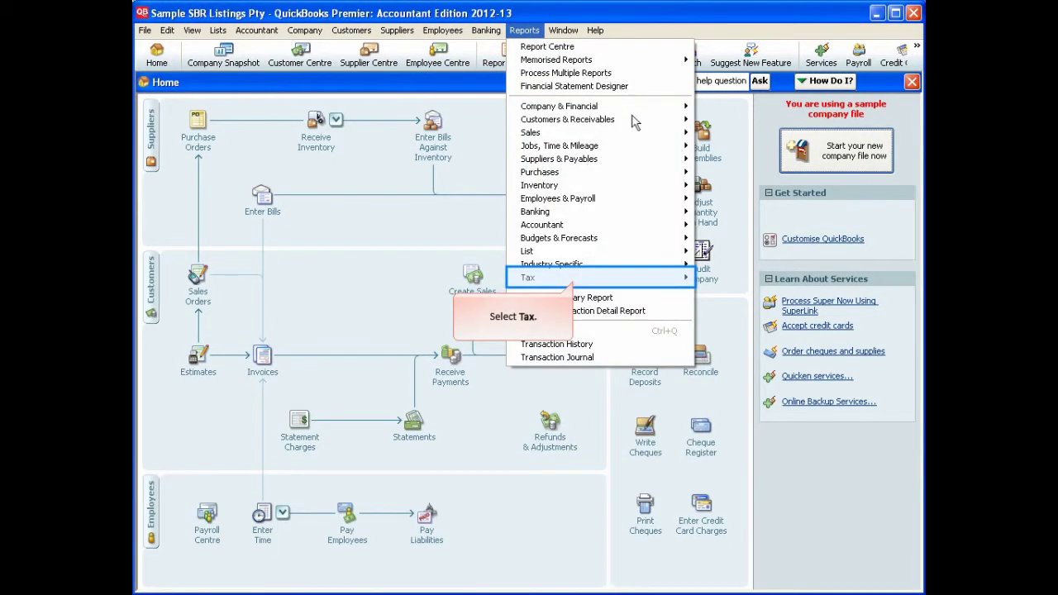
{"action": "left_click", "coordinate": [653, 279]}
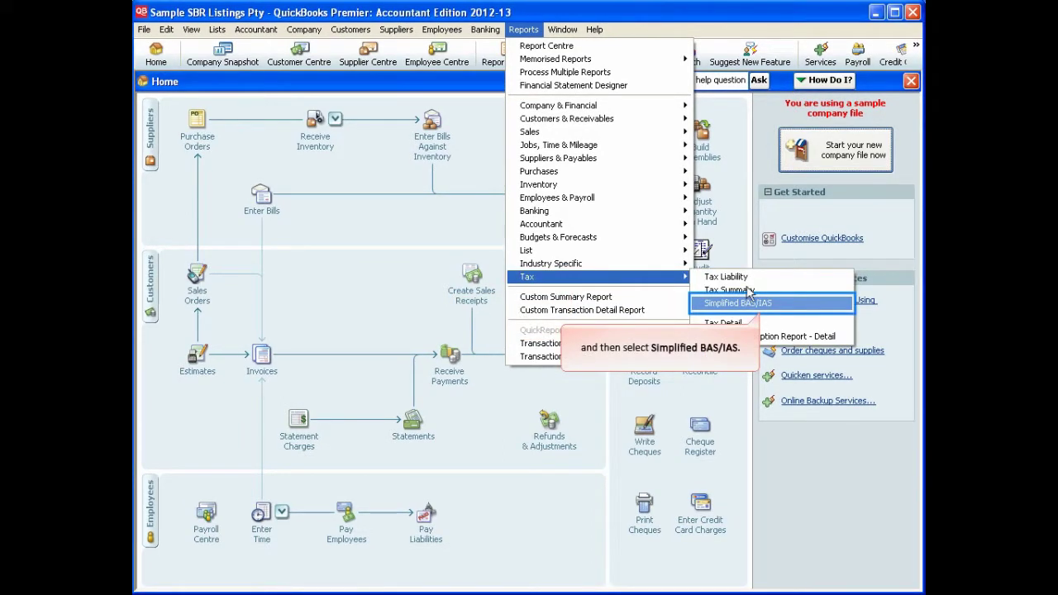
{"action": "left_click", "coordinate": [762, 303]}
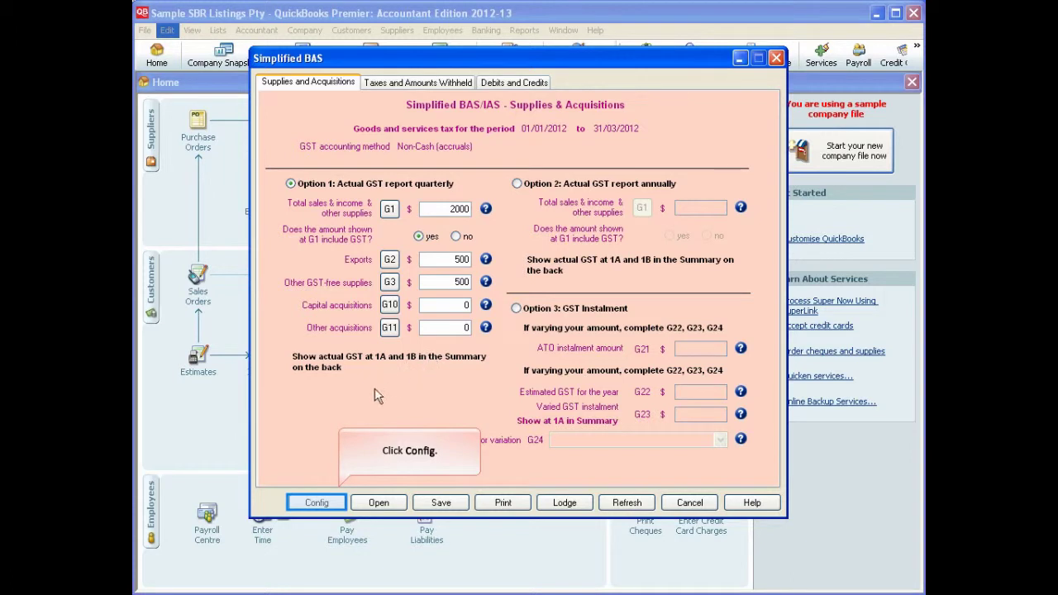
Step: In BAS Config, set lodgement to Standard Business Reporting (SBR) via Reckon GovConnect
{"action": "left_click", "coordinate": [324, 504]}
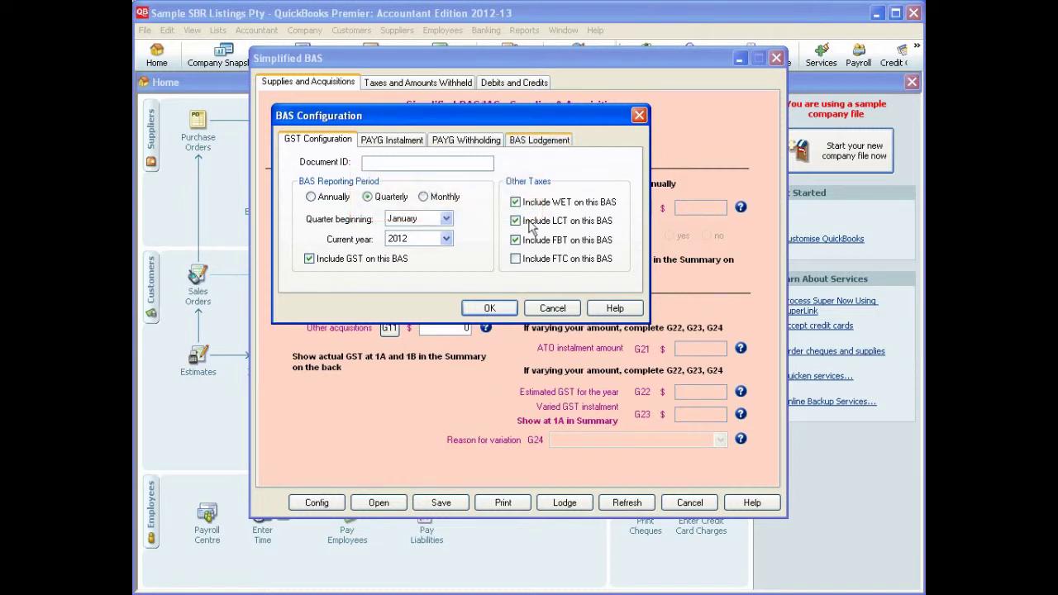
{"action": "left_click", "coordinate": [535, 143]}
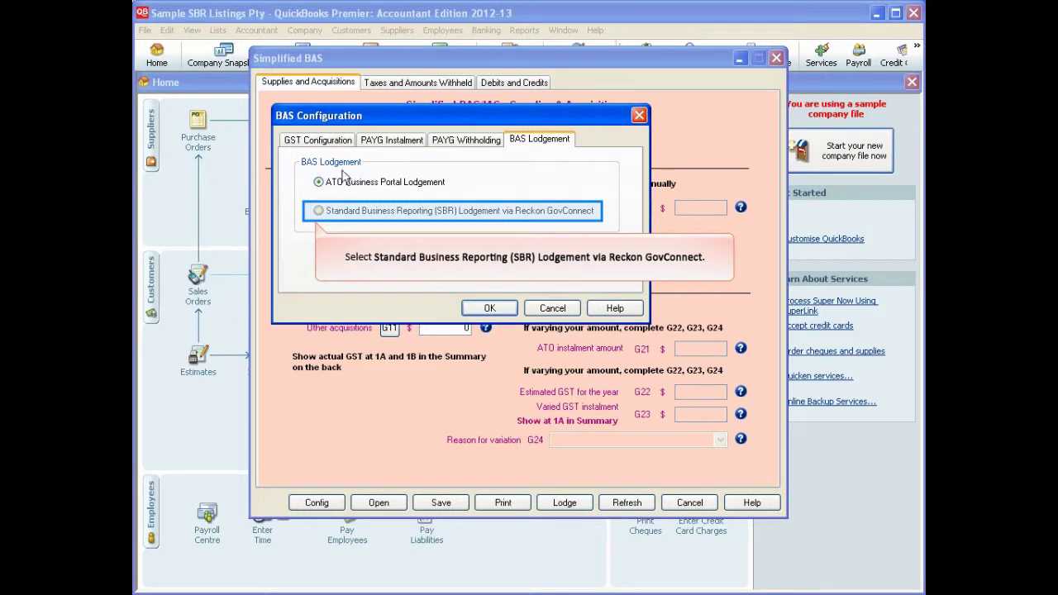
{"action": "left_click", "coordinate": [319, 211]}
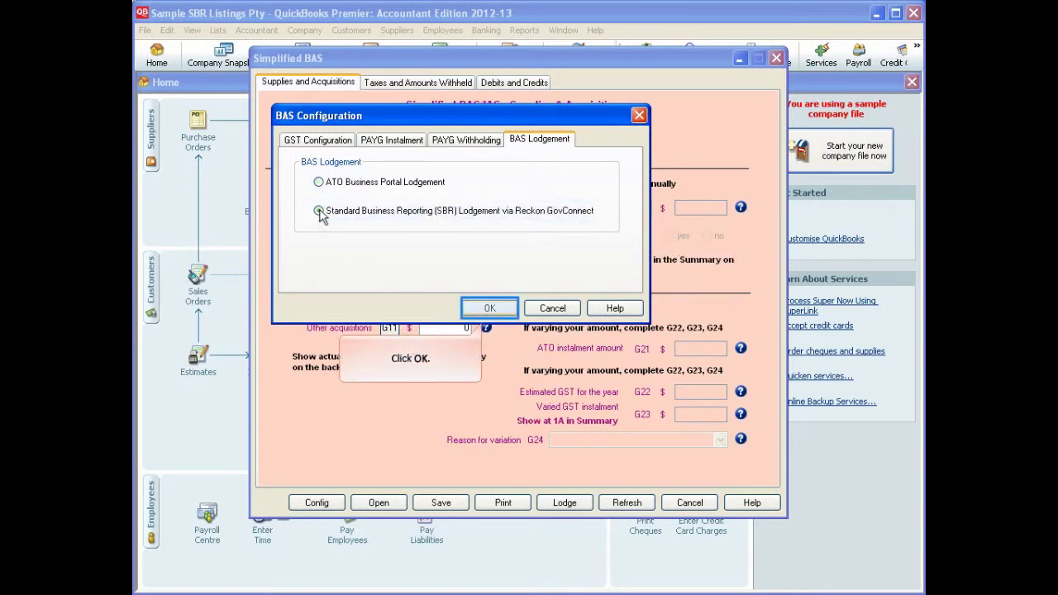
{"action": "left_click", "coordinate": [490, 308]}
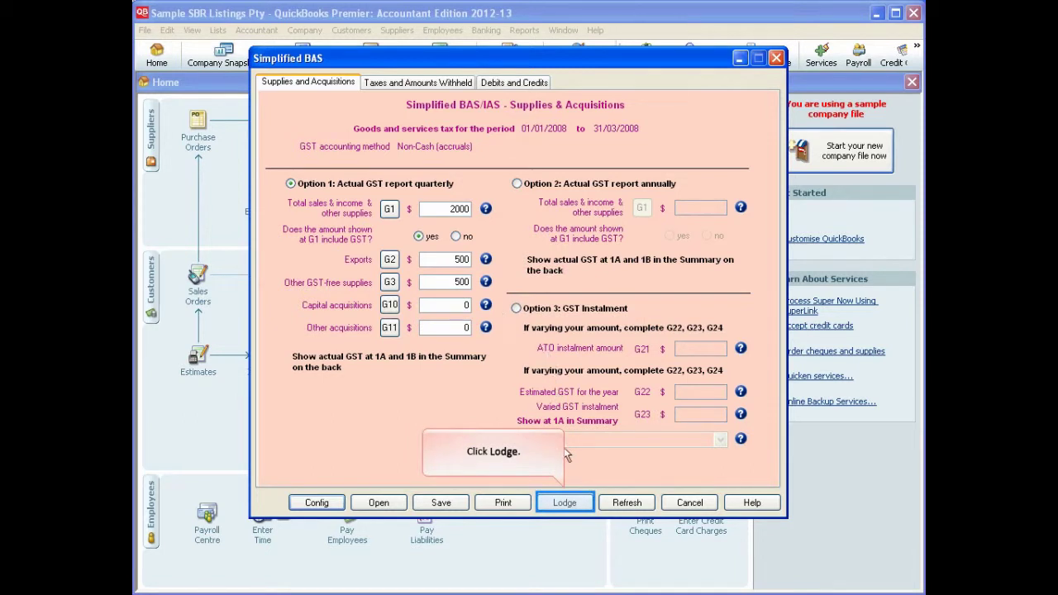
Step: Start GovConnect lodgement, accept the SBR privacy and conditions of use, and begin AUSkey sign-in
{"action": "left_click", "coordinate": [566, 502]}
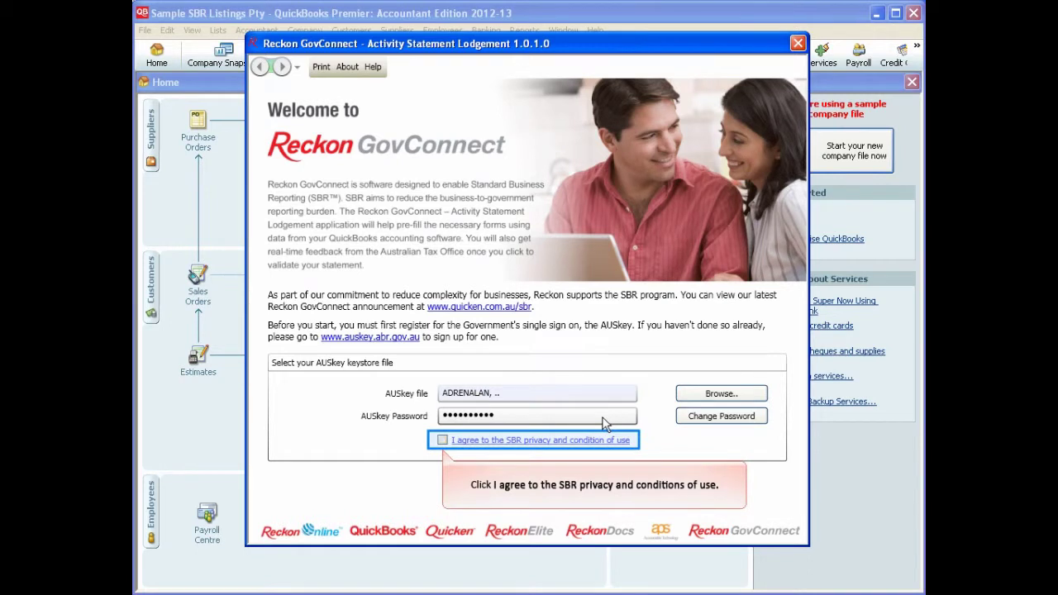
{"action": "left_click", "coordinate": [443, 440]}
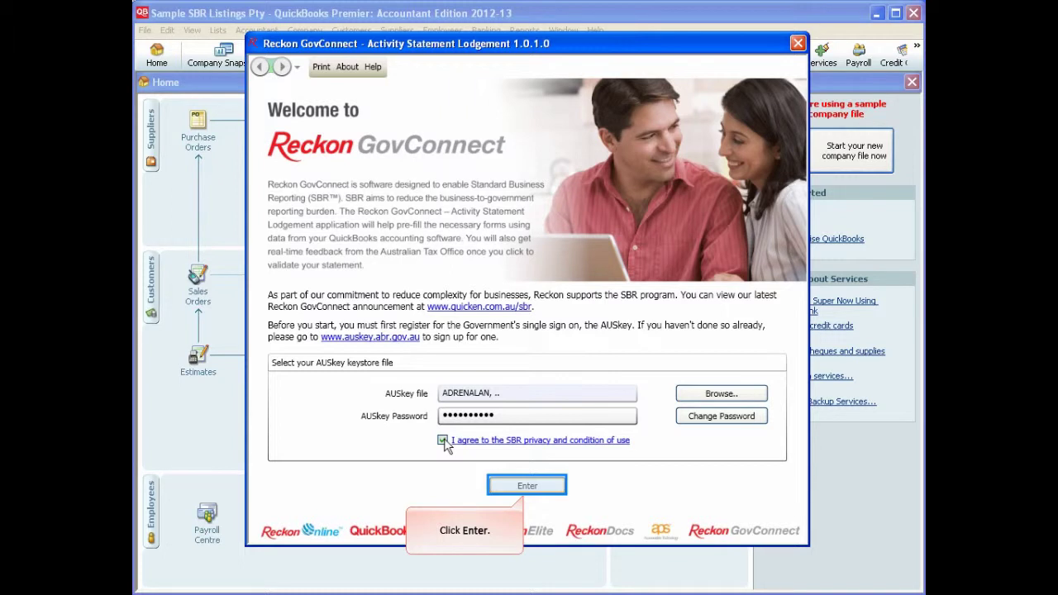
{"action": "left_click", "coordinate": [545, 488]}
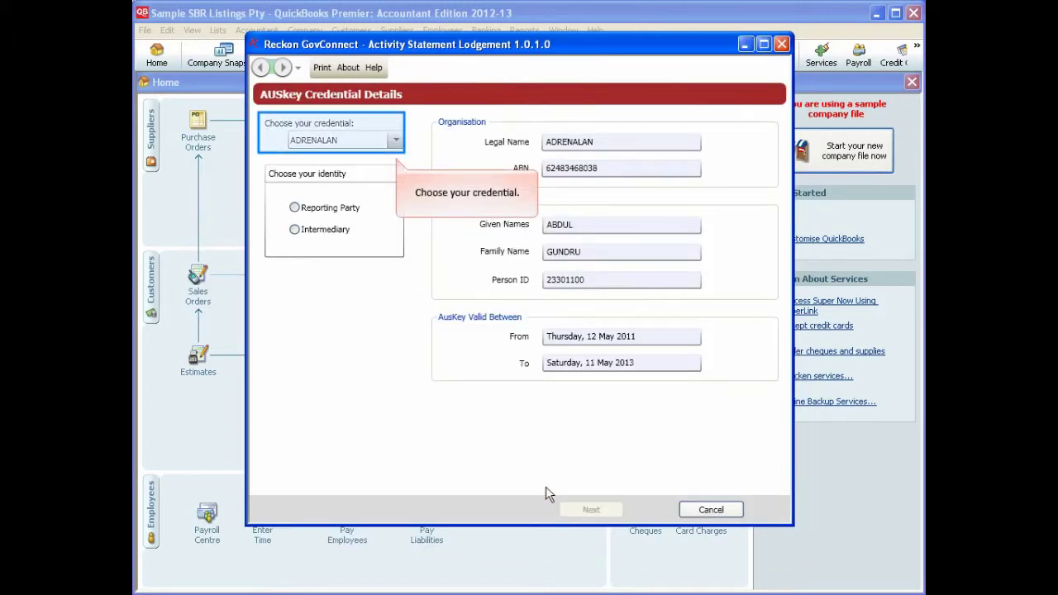
Step: Choose the SBR Listings Ltd AUSkey credential and the Reporting Party identity
{"action": "left_click", "coordinate": [395, 141]}
{"action": "left_click_drag", "start_coordinate": [428, 203], "coordinate": [347, 314]}
{"action": "left_click", "coordinate": [329, 413]}
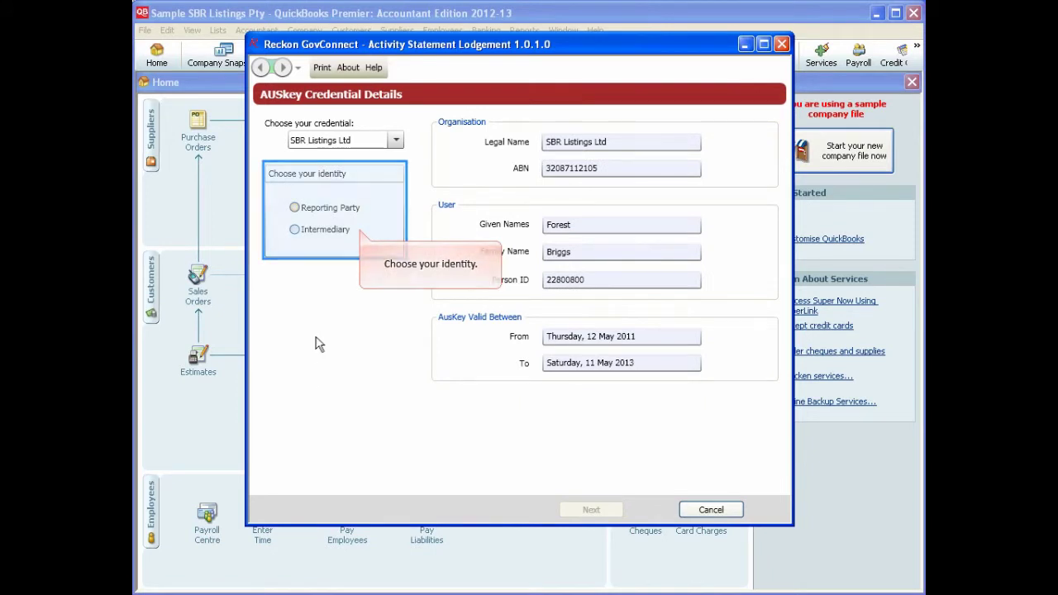
{"action": "left_click", "coordinate": [314, 211]}
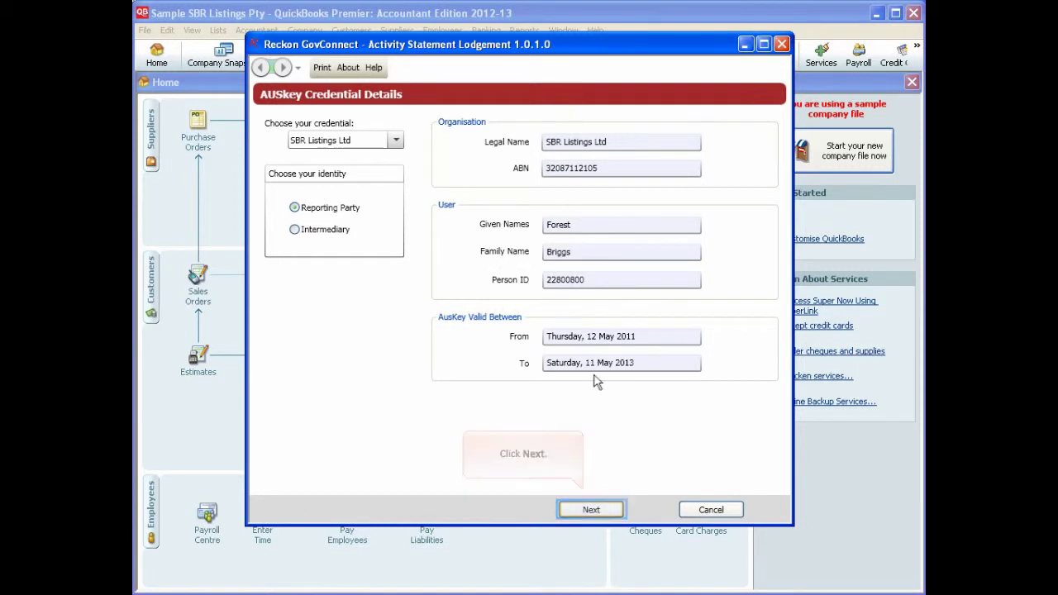
Step: Request outstanding activity statements with start and end dates changed to 1/01/2008–31/03/2008
{"action": "left_click", "coordinate": [616, 512]}
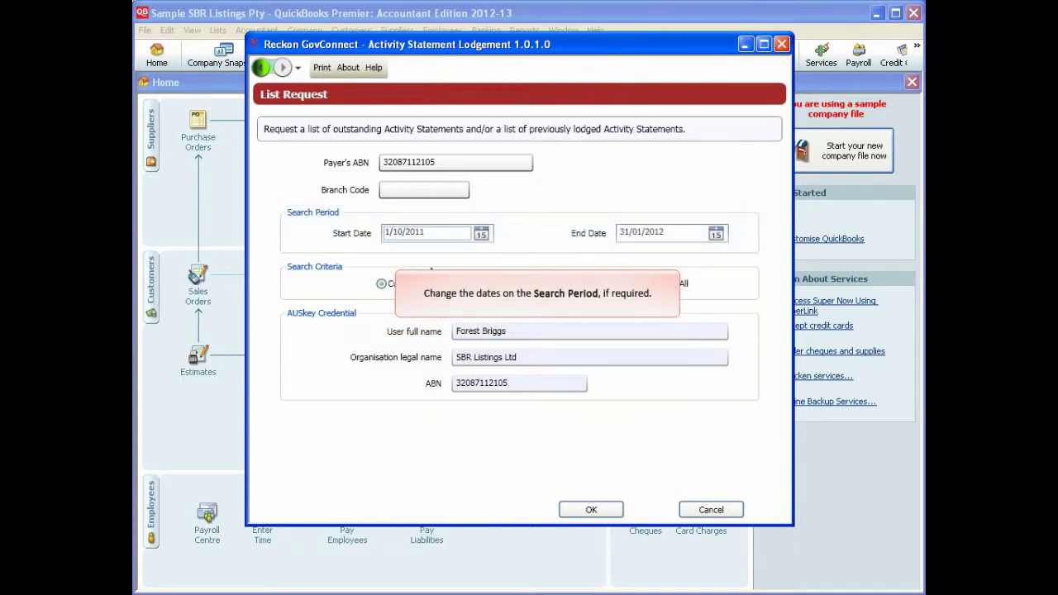
{"action": "left_click_drag", "start_coordinate": [417, 232], "coordinate": [397, 236]}
{"action": "type", "text": "1/10/2008"}
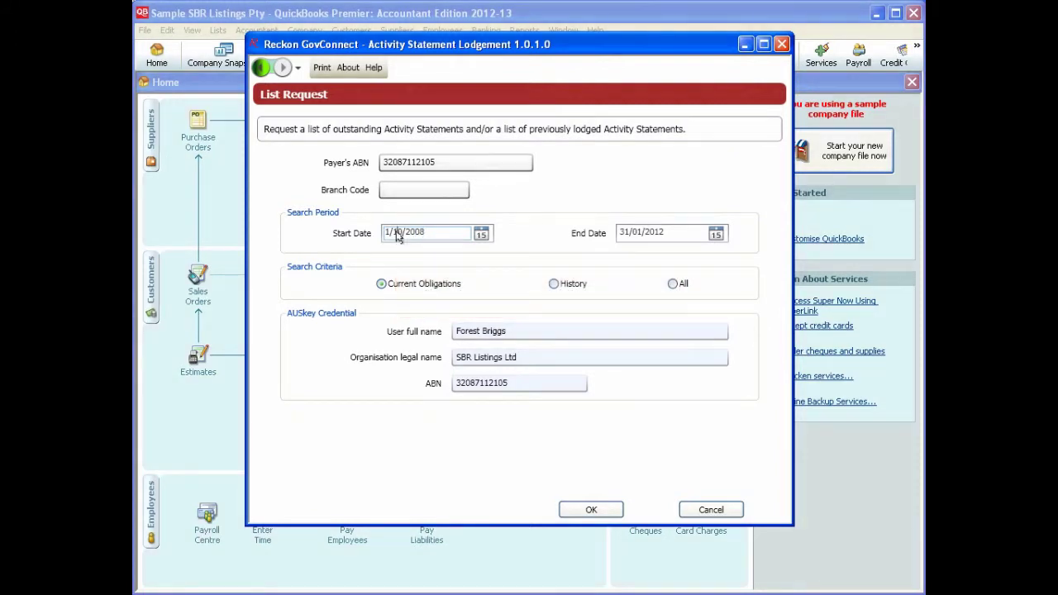
{"action": "double_click", "coordinate": [662, 238]}
{"action": "type", "text": "2008"}
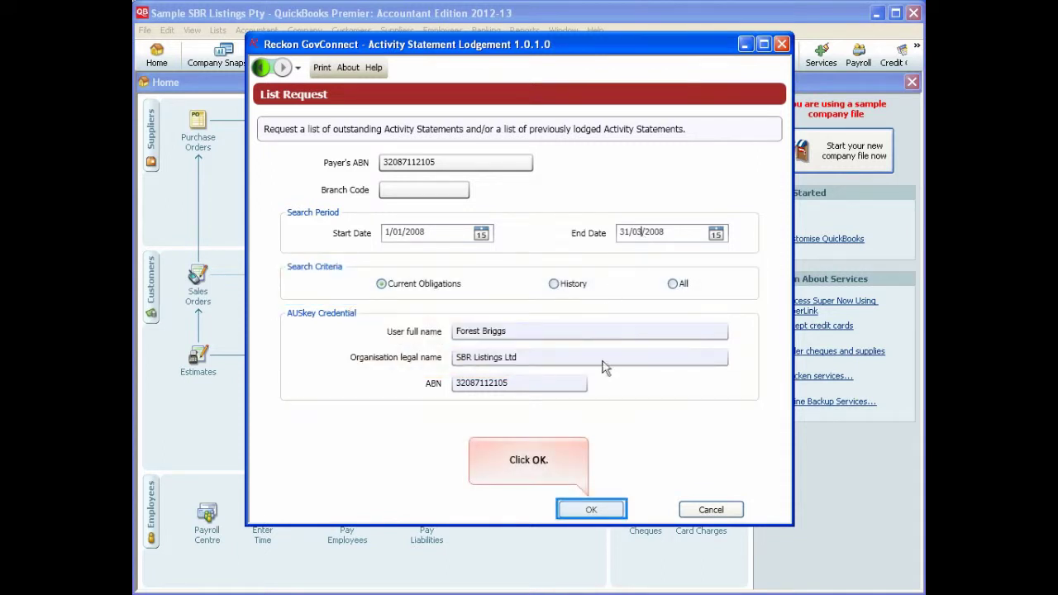
{"action": "left_click", "coordinate": [597, 510]}
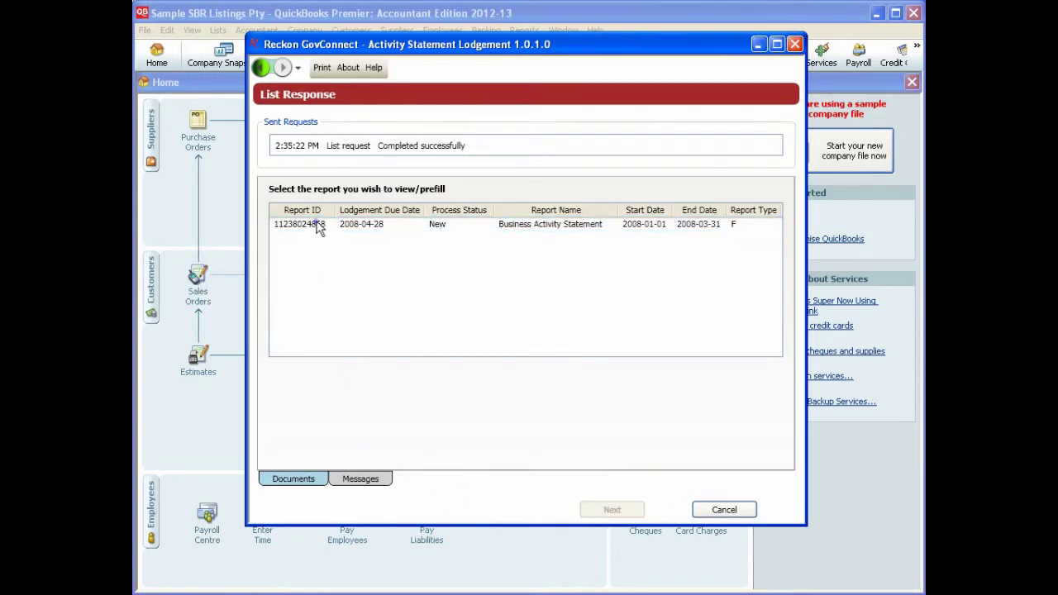
Step: Select the listed Business Activity Statement and send its prefill request
{"action": "left_click", "coordinate": [319, 225]}
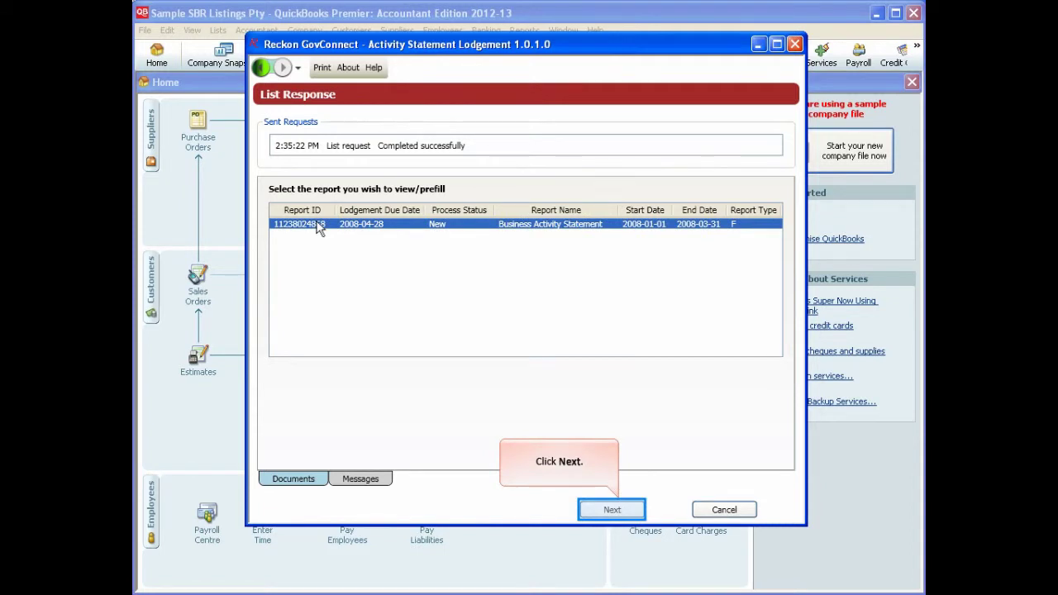
{"action": "left_click", "coordinate": [613, 510]}
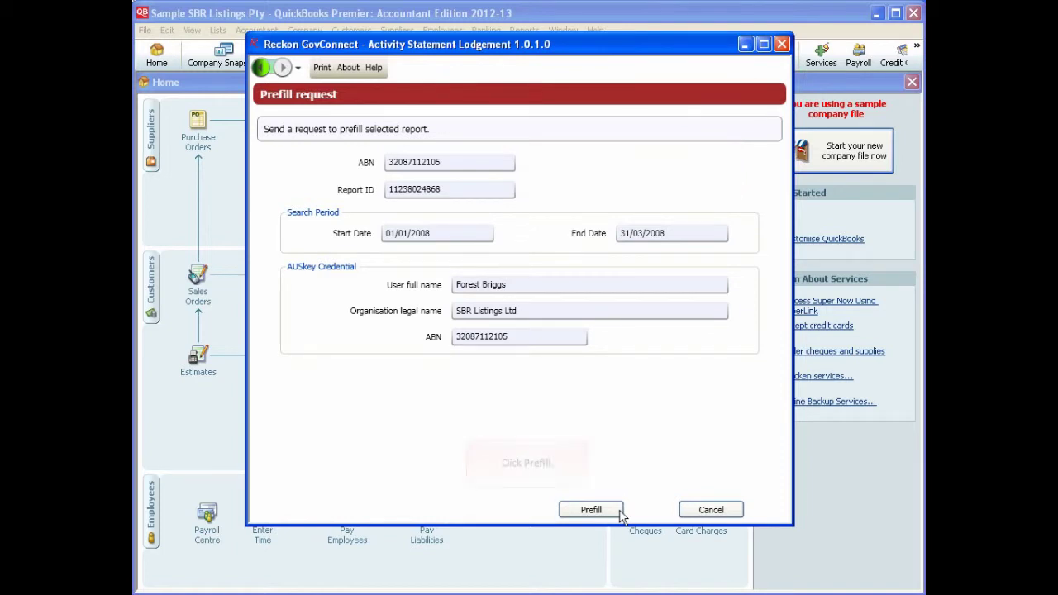
{"action": "left_click", "coordinate": [592, 510]}
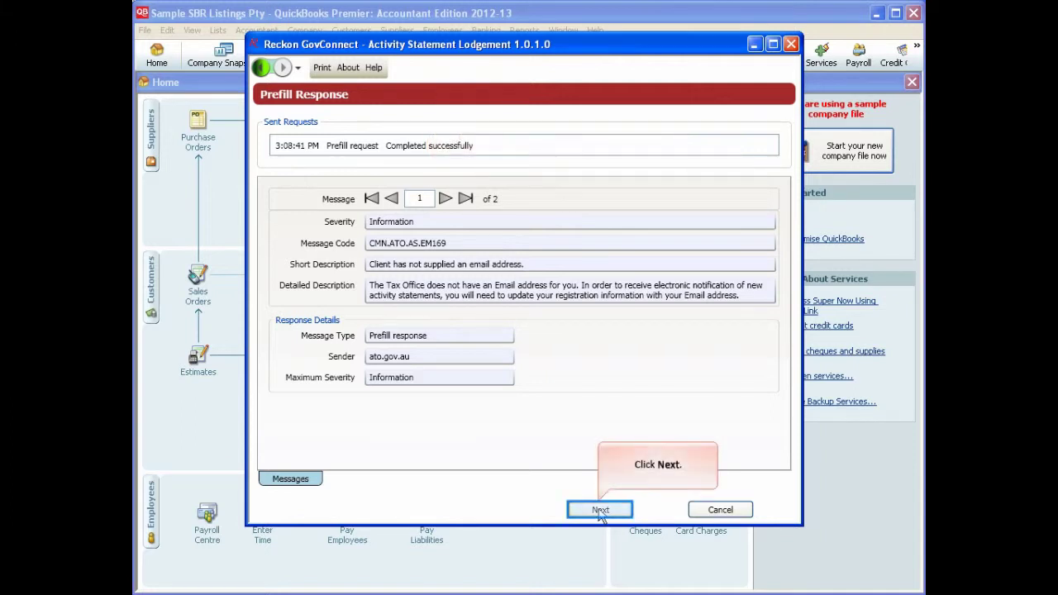
Step: Open the imported figures and review GST Option 1 using the sales and purchase worksheets
{"action": "left_click", "coordinate": [612, 516]}
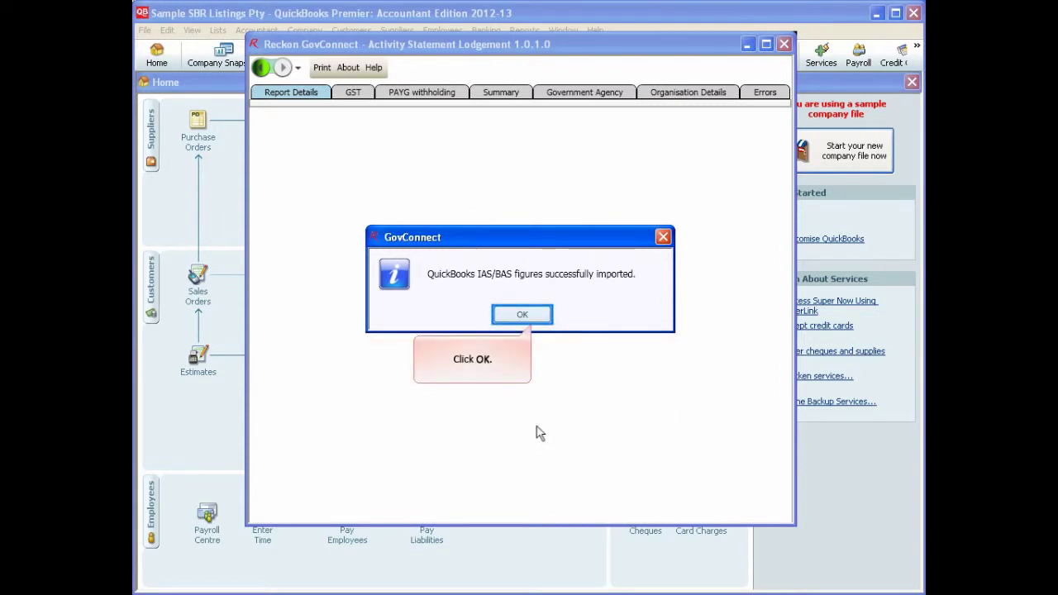
{"action": "left_click", "coordinate": [522, 314]}
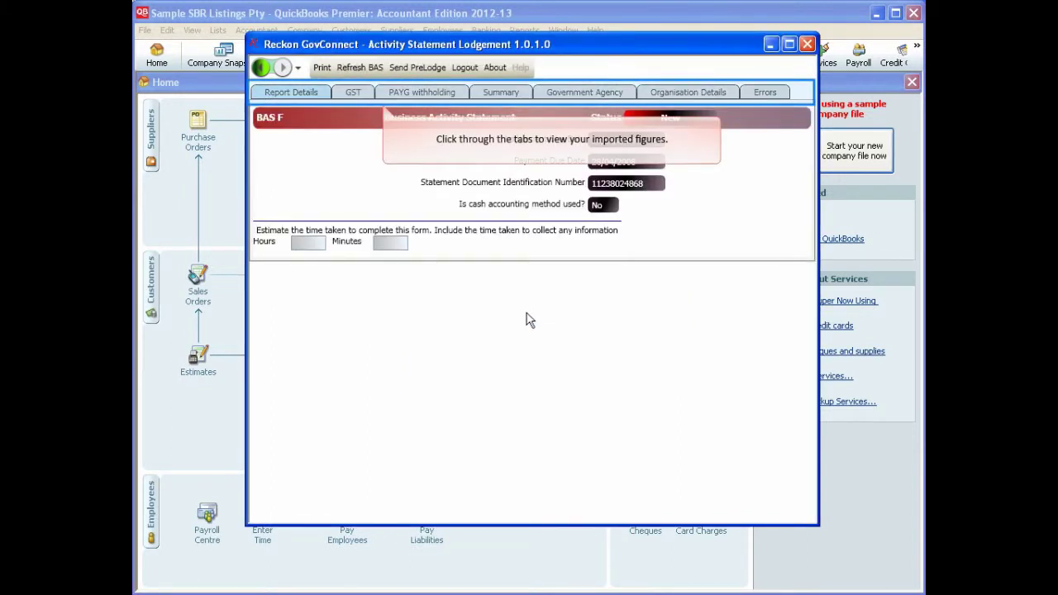
{"action": "left_click", "coordinate": [348, 93]}
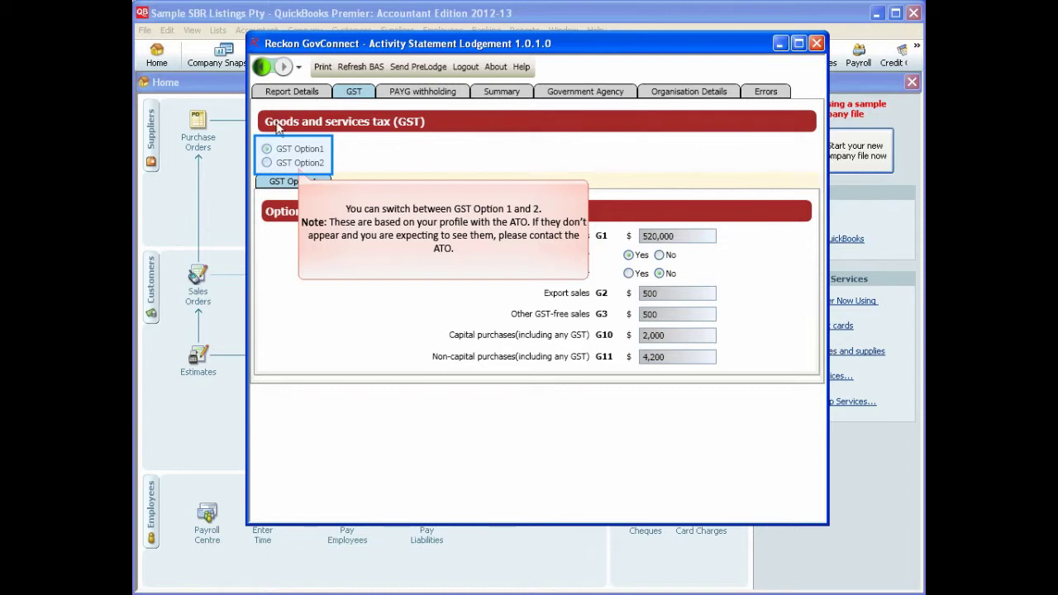
{"action": "left_click", "coordinate": [267, 163]}
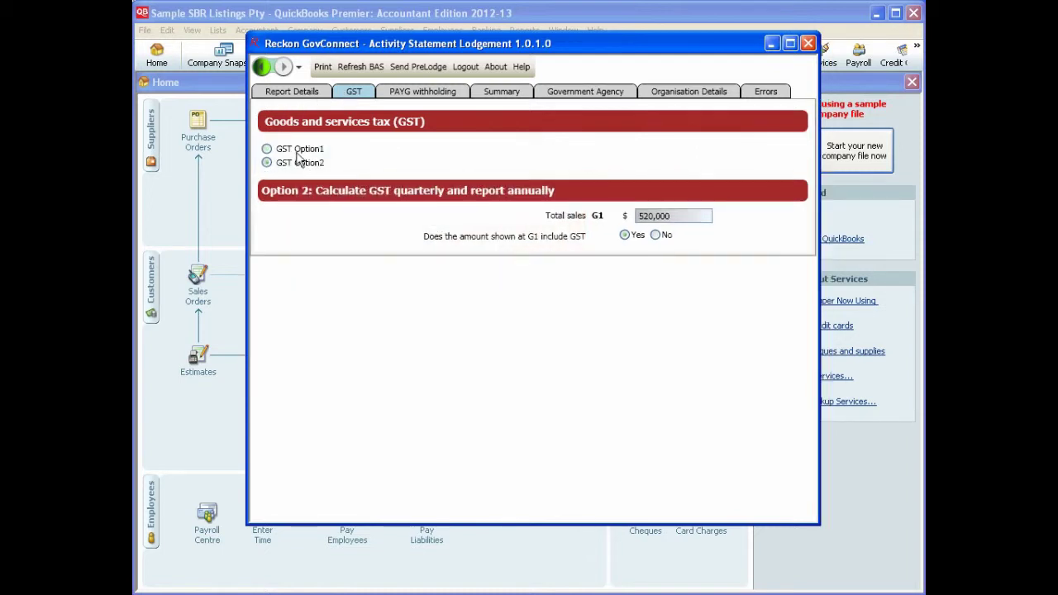
{"action": "left_click", "coordinate": [298, 152]}
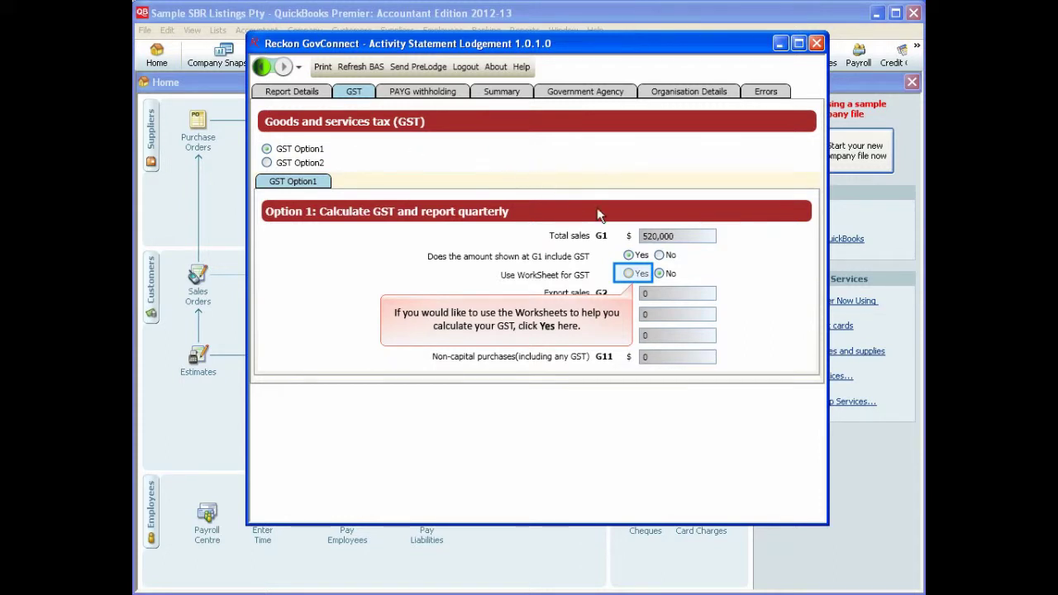
{"action": "left_click", "coordinate": [629, 275]}
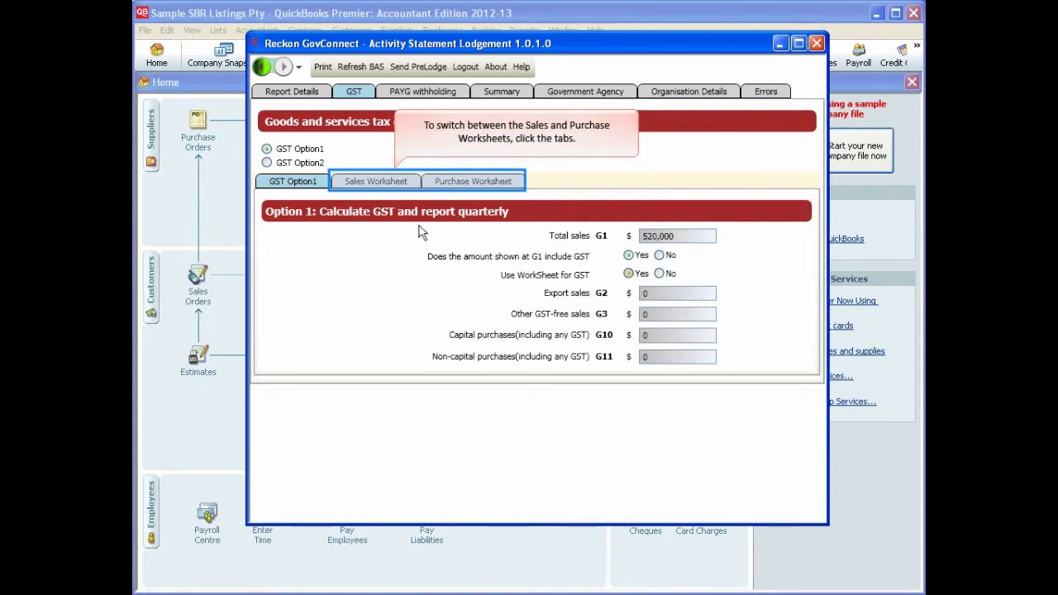
{"action": "left_click", "coordinate": [404, 183]}
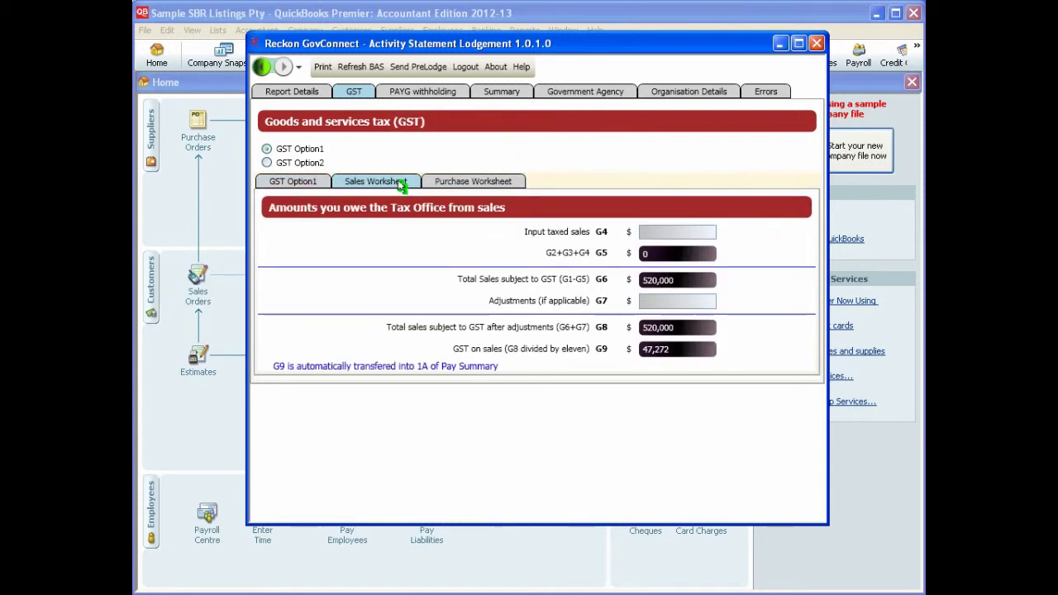
{"action": "left_click", "coordinate": [477, 183]}
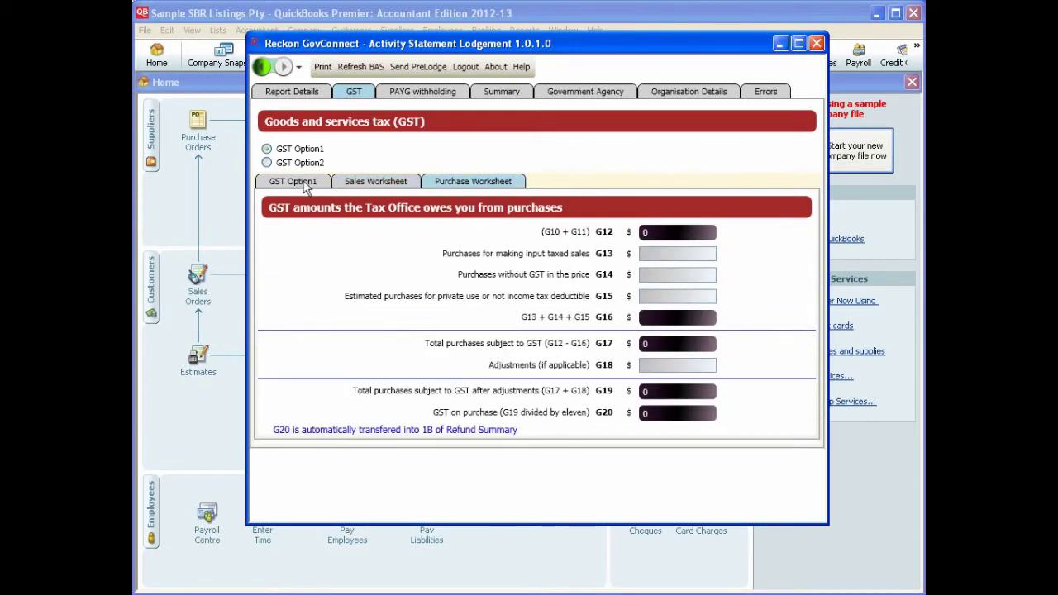
{"action": "left_click", "coordinate": [297, 182]}
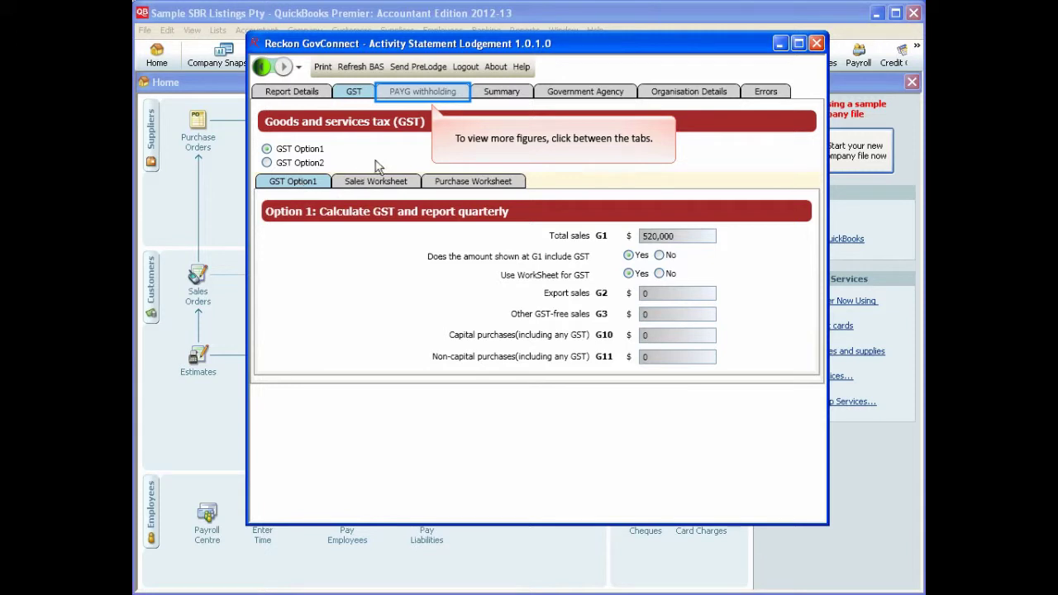
Step: Review the PAYG withholding, Summary, Government Agency and Organisation Details tabs
{"action": "left_click", "coordinate": [407, 93]}
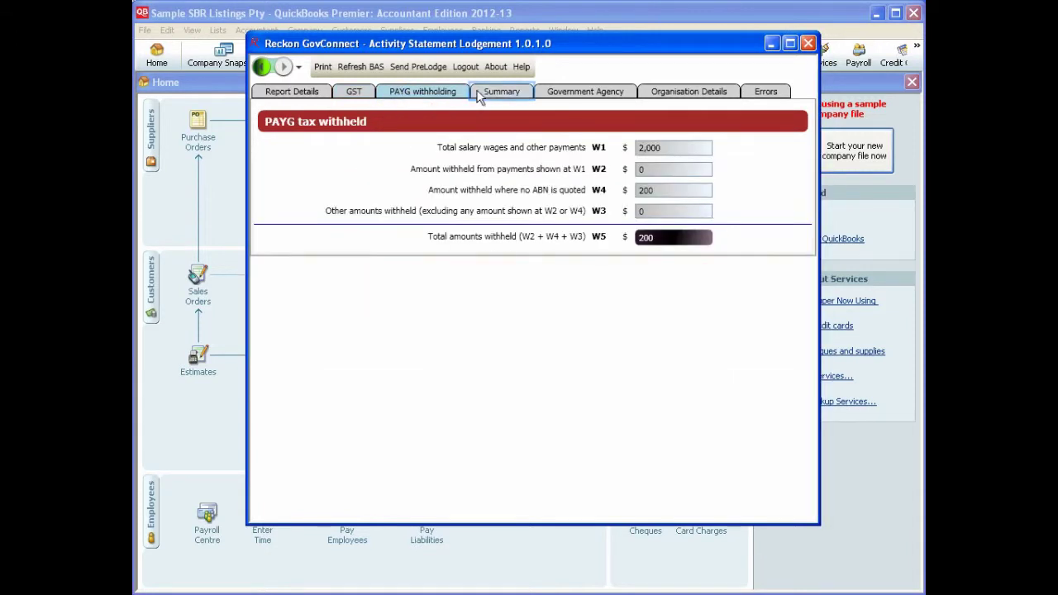
{"action": "left_click", "coordinate": [504, 93]}
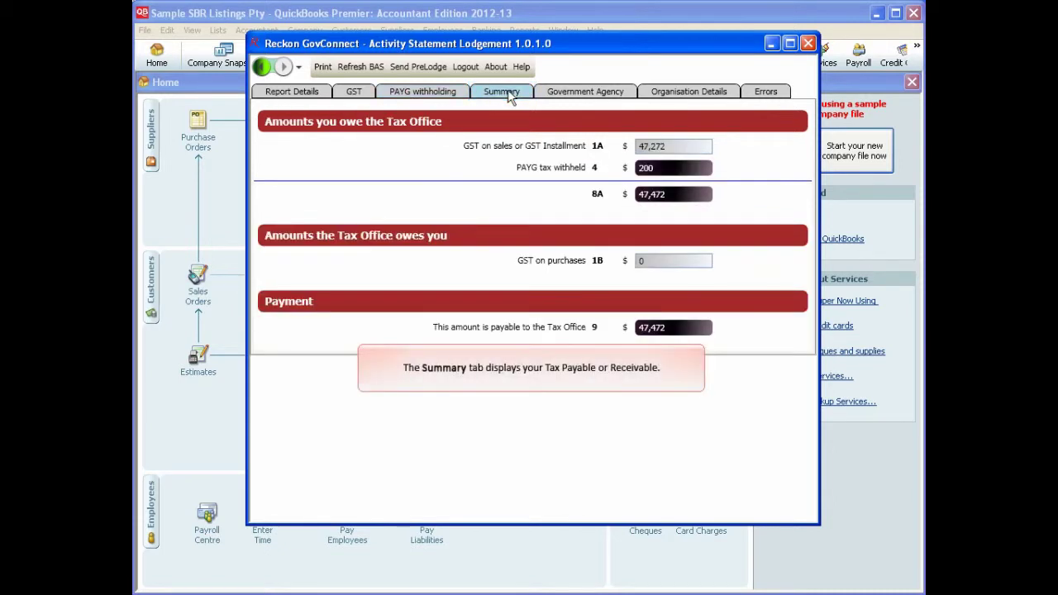
{"action": "left_click", "coordinate": [595, 92]}
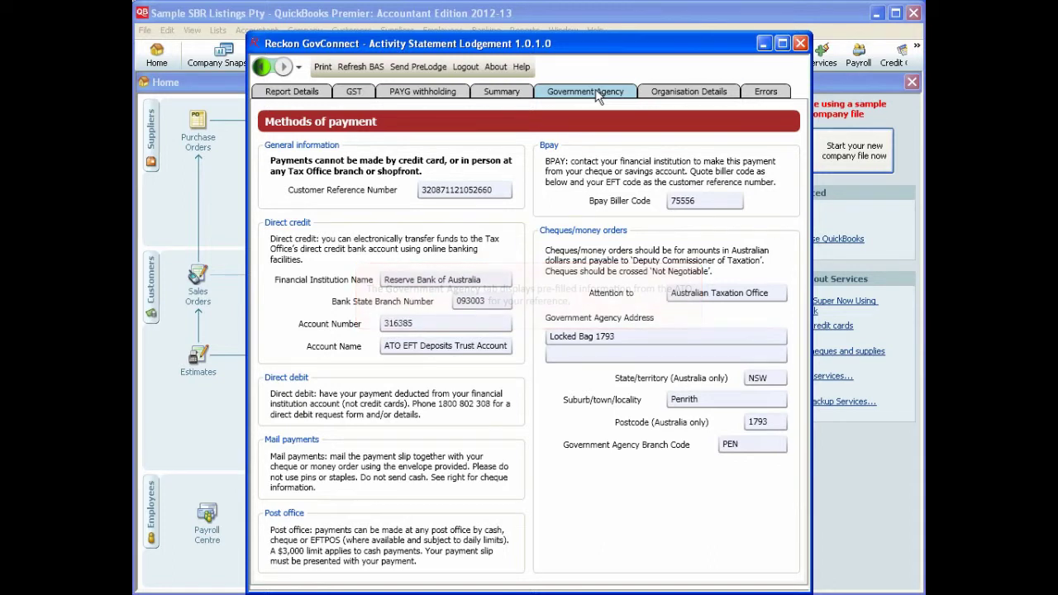
{"action": "left_click", "coordinate": [706, 91]}
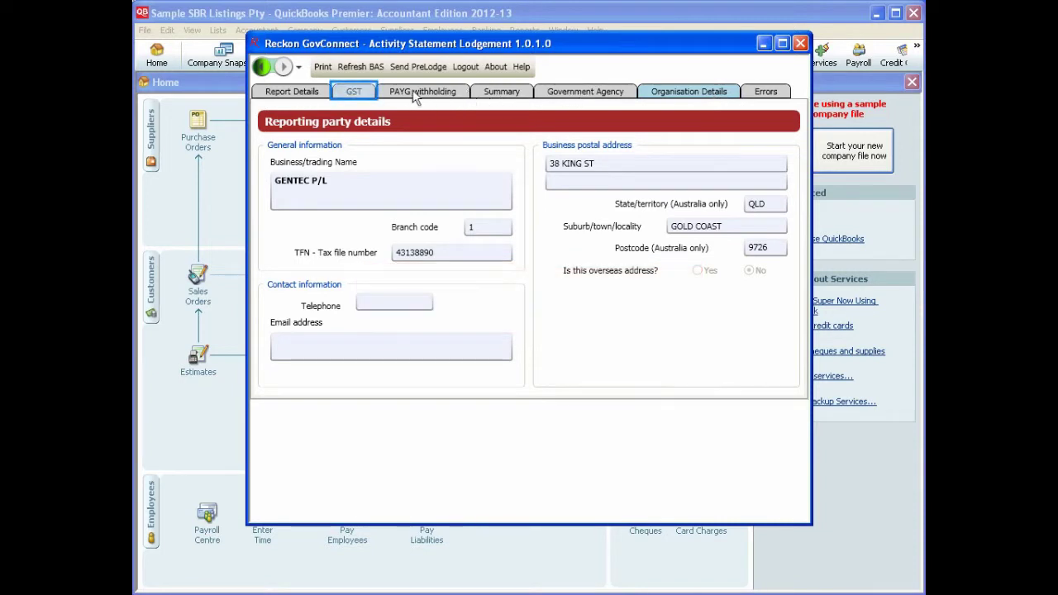
Step: Re-send the Simplified BAS figures from QuickBooks and refresh them in GovConnect, making G3 600
{"action": "left_click", "coordinate": [354, 92]}
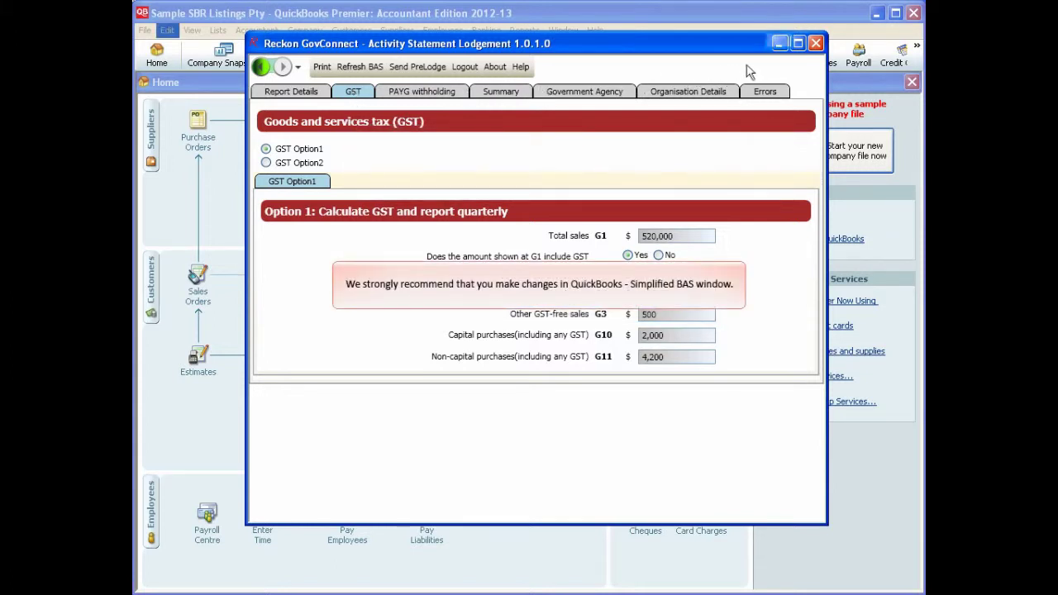
{"action": "left_click", "coordinate": [780, 44]}
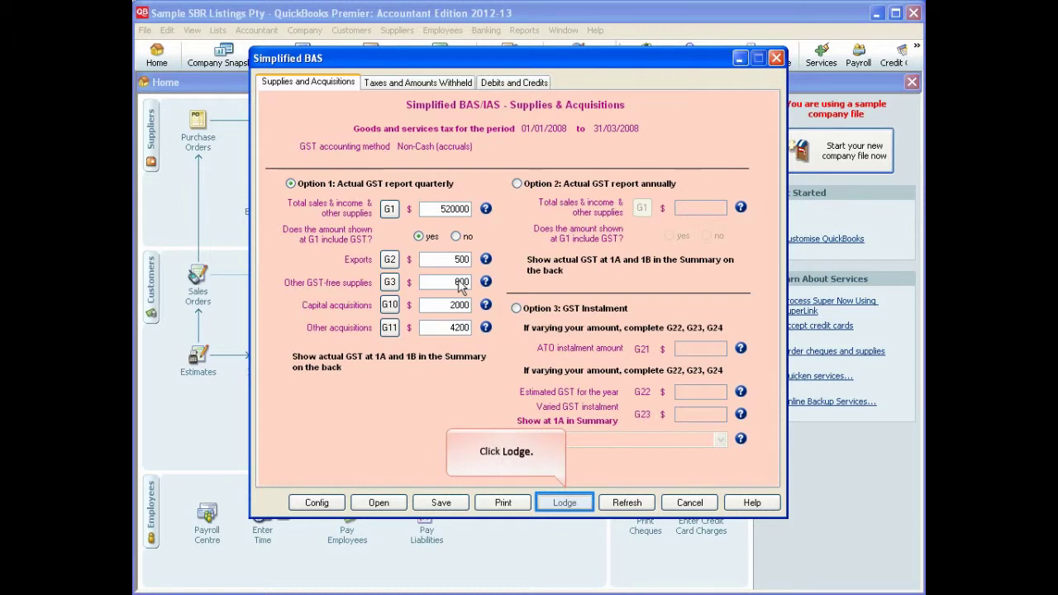
{"action": "left_click", "coordinate": [566, 505]}
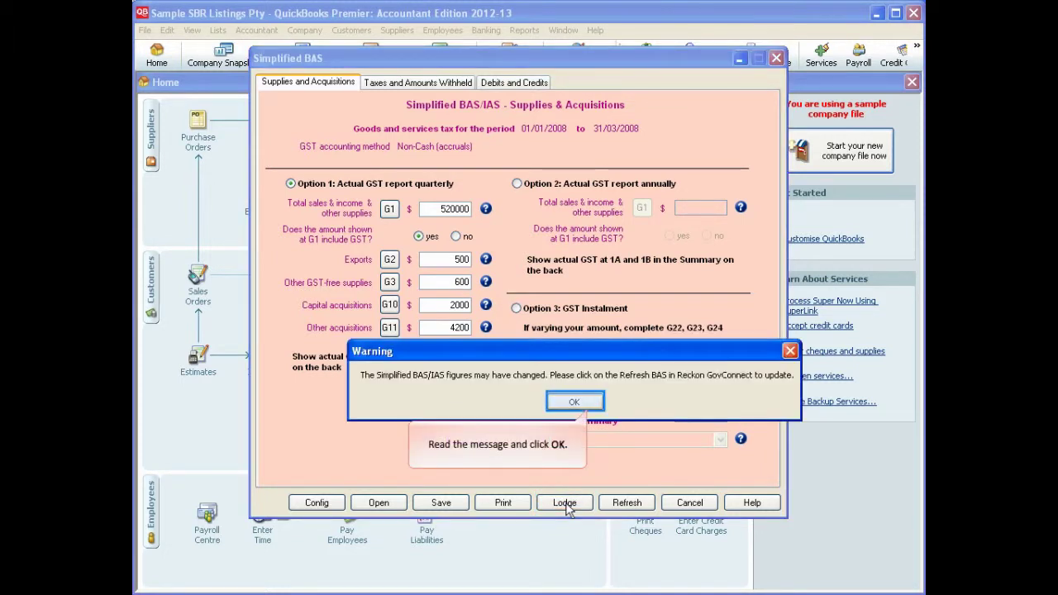
{"action": "left_click", "coordinate": [575, 403]}
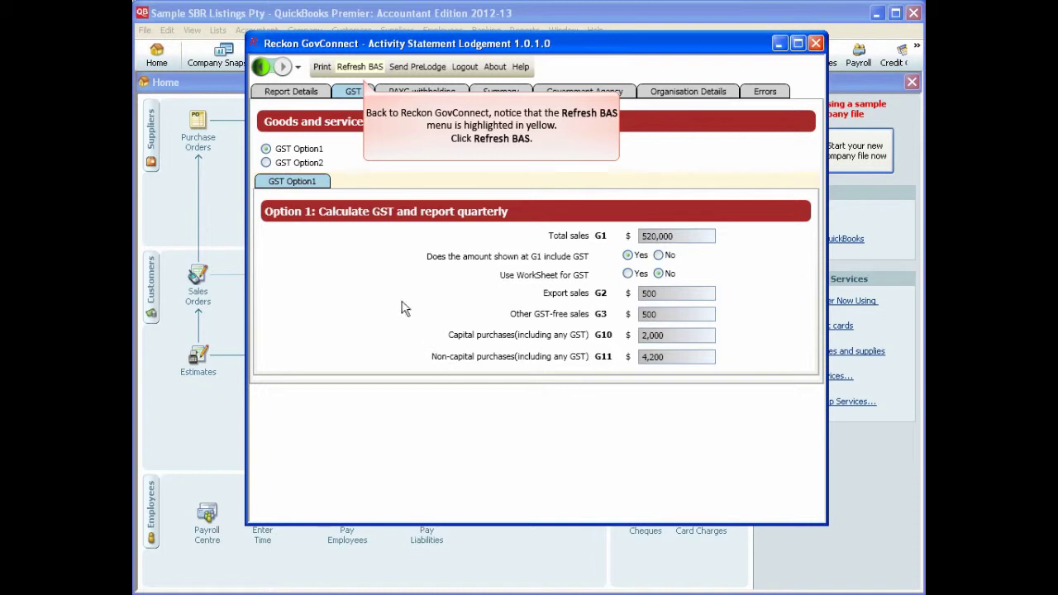
{"action": "left_click", "coordinate": [357, 69]}
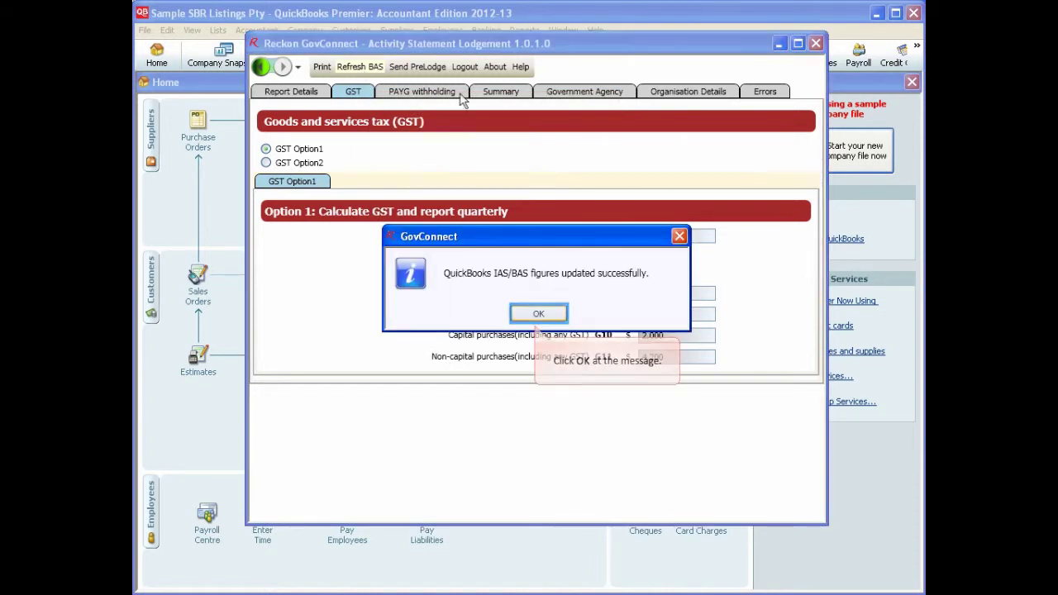
{"action": "left_click", "coordinate": [538, 314]}
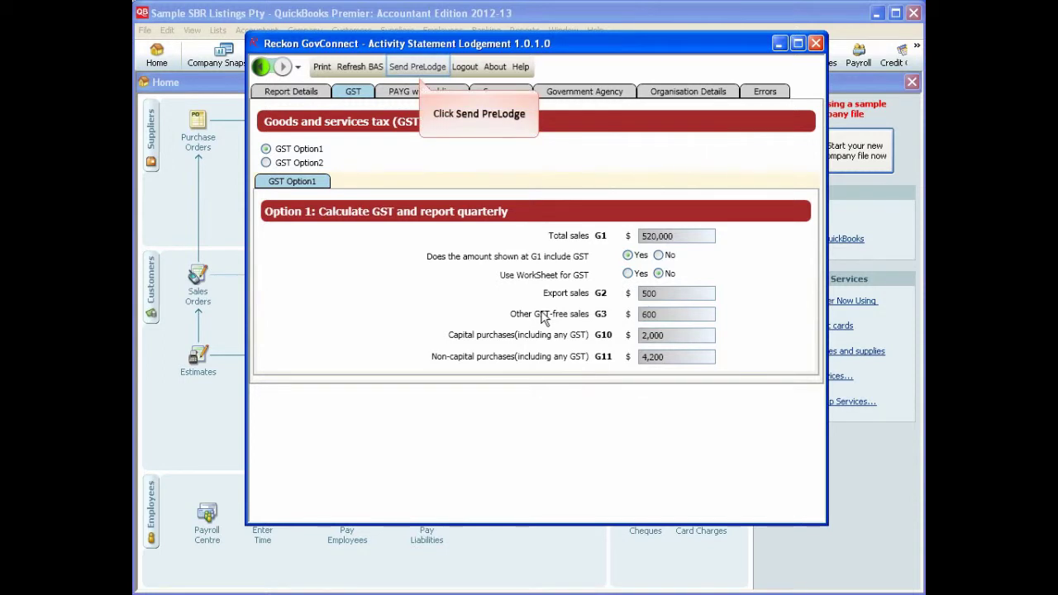
Step: Send the statement for PreLodge, read both response messages, and return to the BAS
{"action": "left_click", "coordinate": [412, 71]}
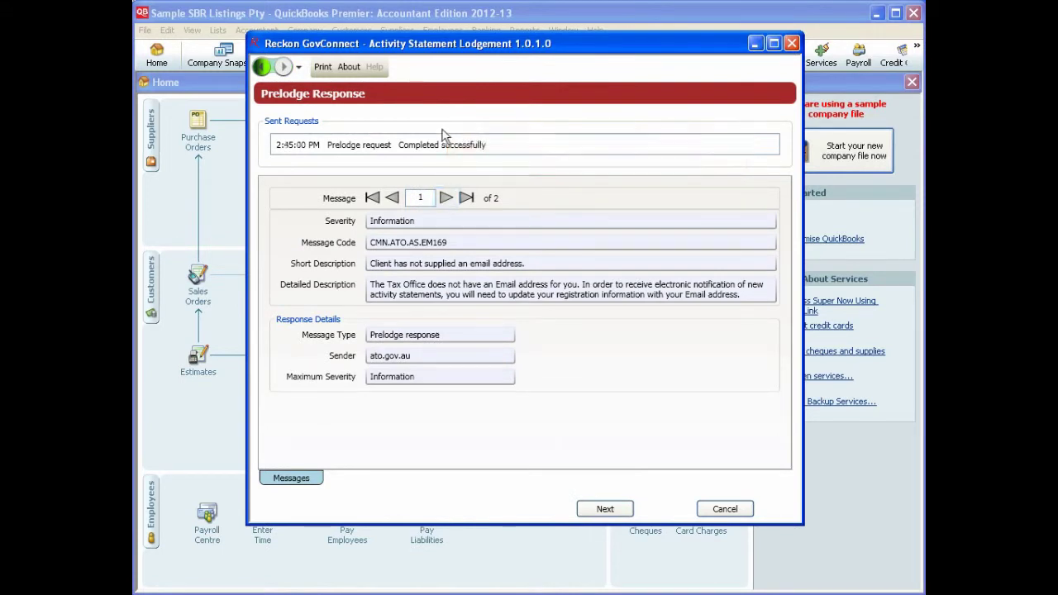
{"action": "left_click", "coordinate": [444, 199]}
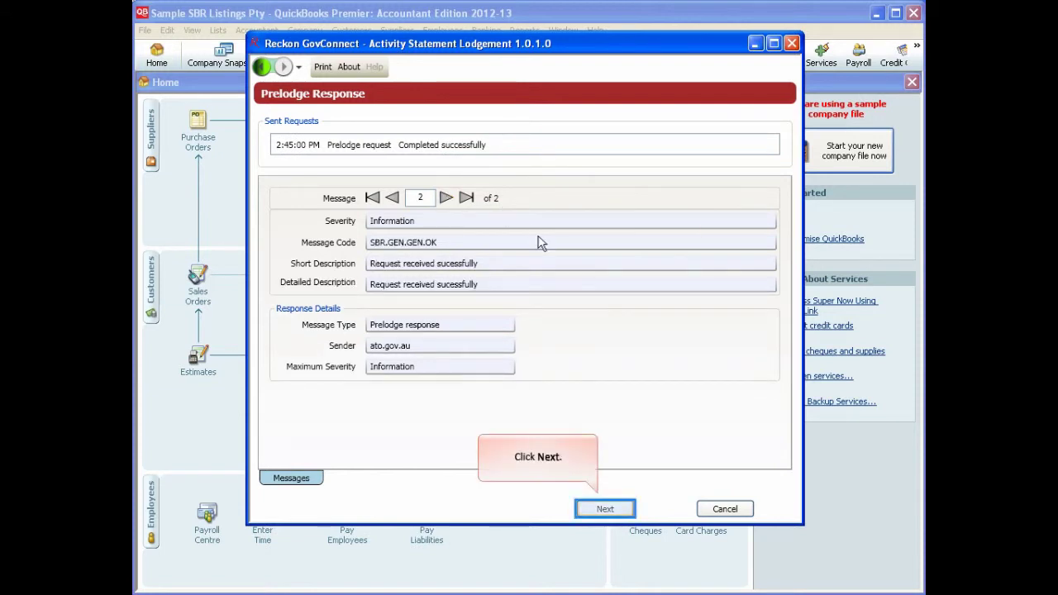
{"action": "left_click", "coordinate": [605, 506]}
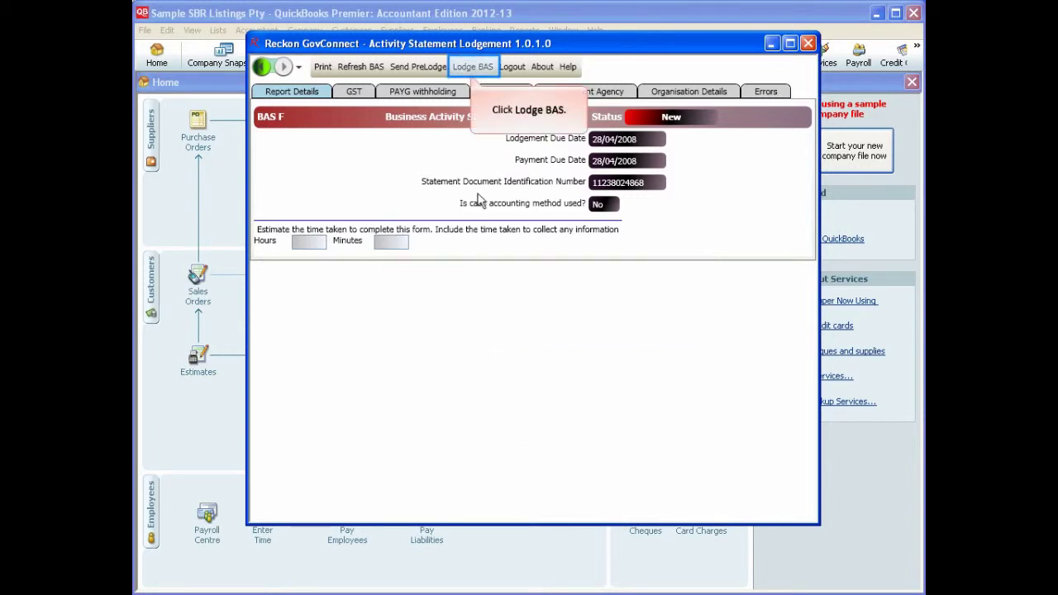
Step: Lodge the BAS, signing the declaration with the signer's full name and AUSkey credential
{"action": "left_click", "coordinate": [472, 66]}
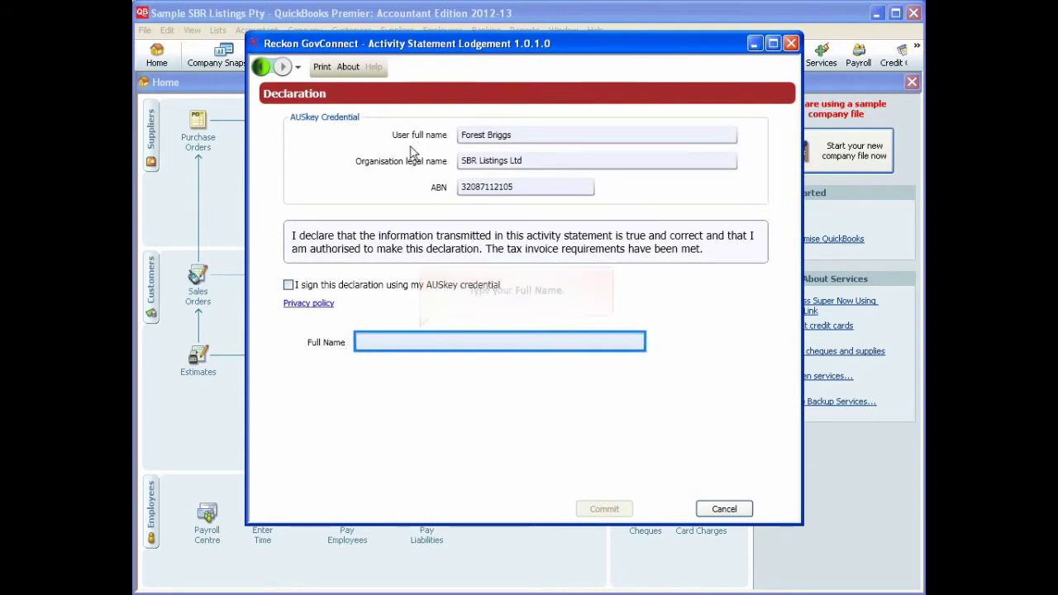
{"action": "left_click", "coordinate": [393, 342]}
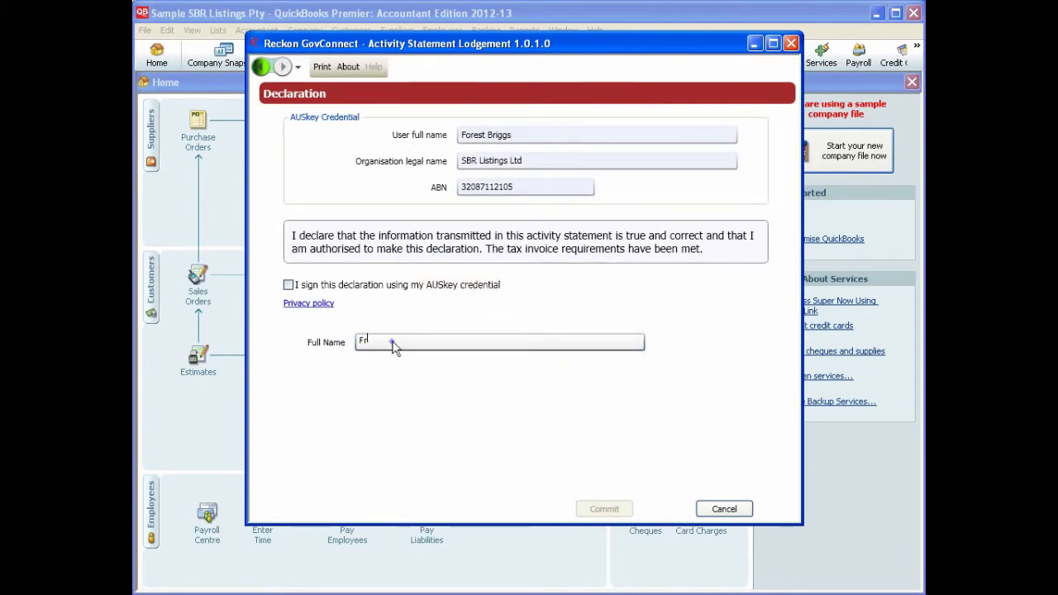
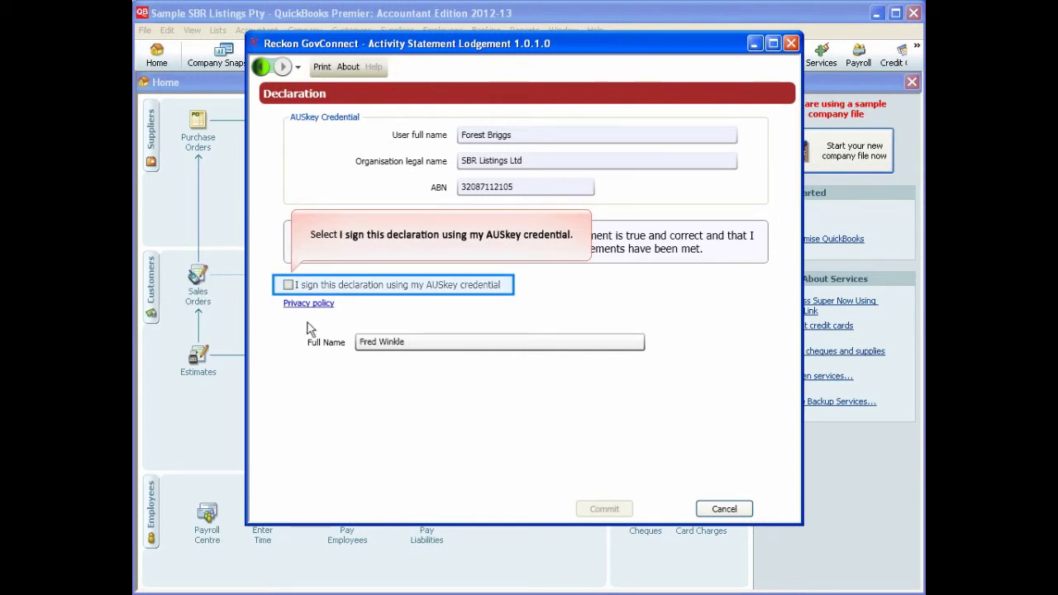
{"action": "left_click", "coordinate": [289, 286]}
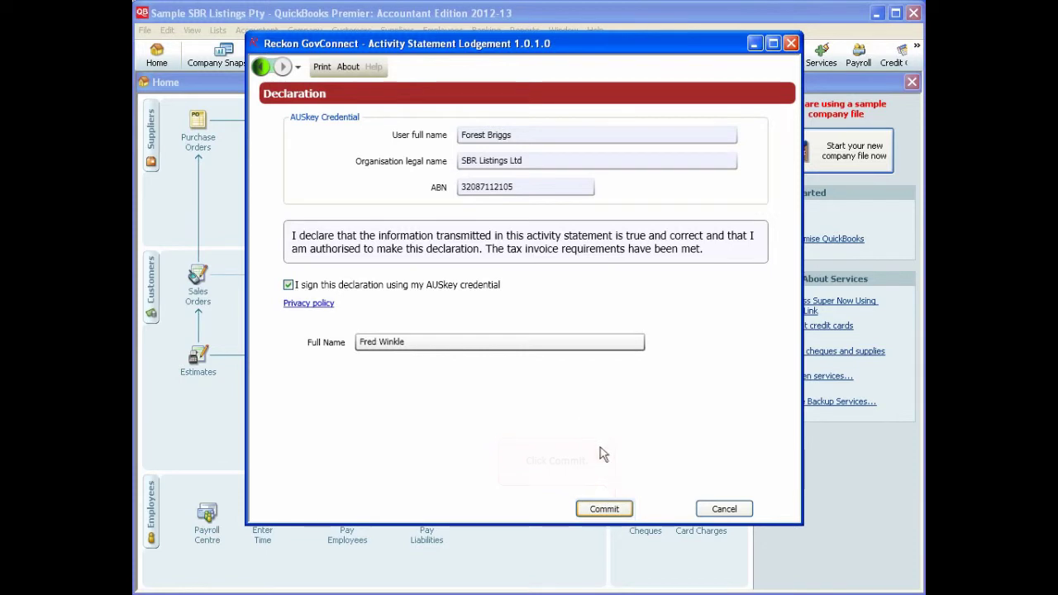
{"action": "left_click", "coordinate": [606, 509]}
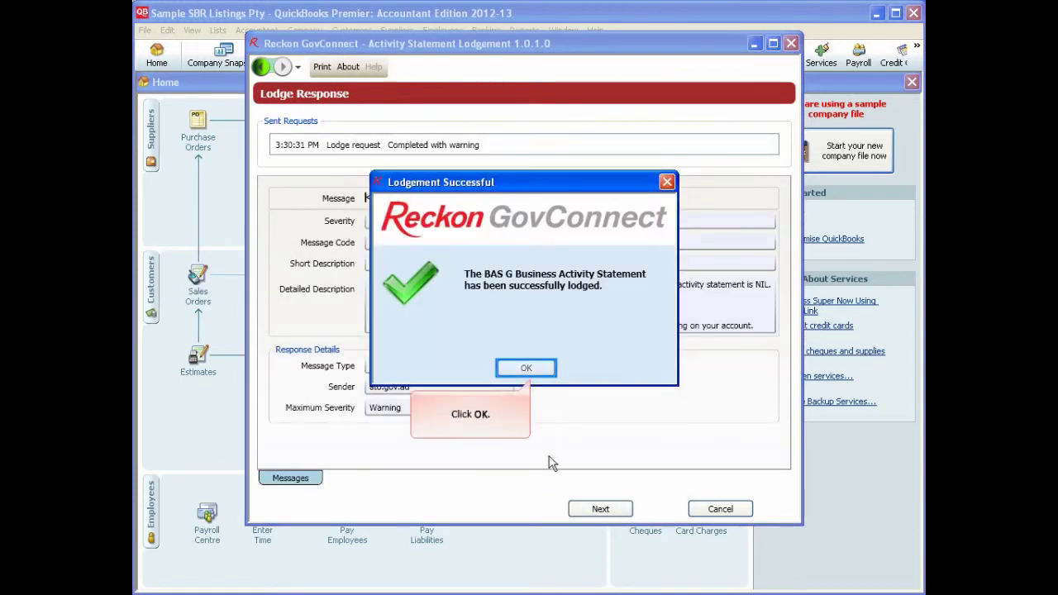
Step: Dismiss the success notice, step through lodge messages 2–4, and return to the Processed BAS G
{"action": "left_click", "coordinate": [539, 371]}
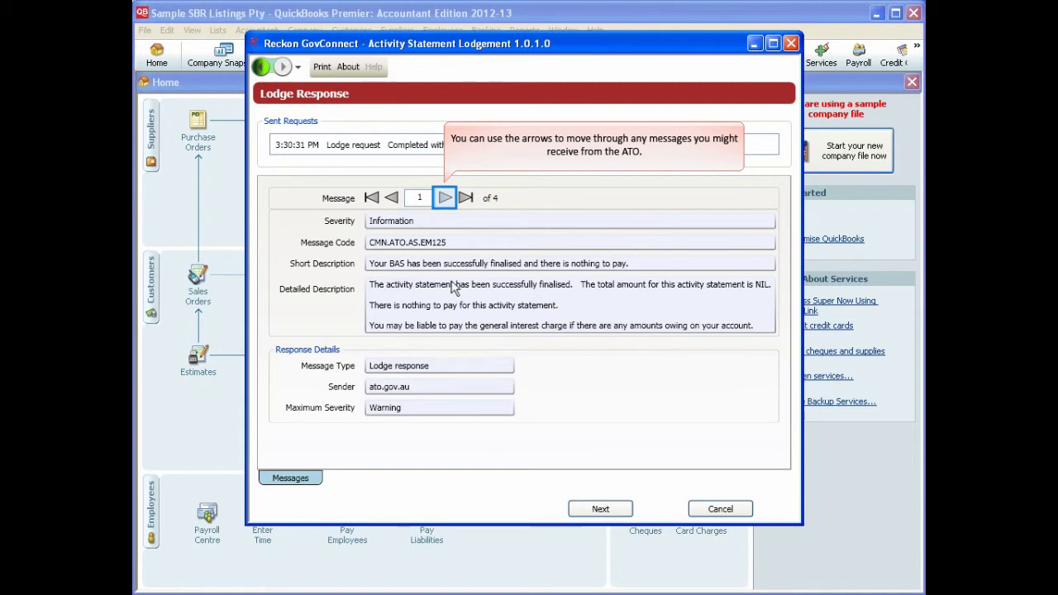
{"action": "left_click", "coordinate": [445, 200]}
{"action": "left_click", "coordinate": [445, 200]}
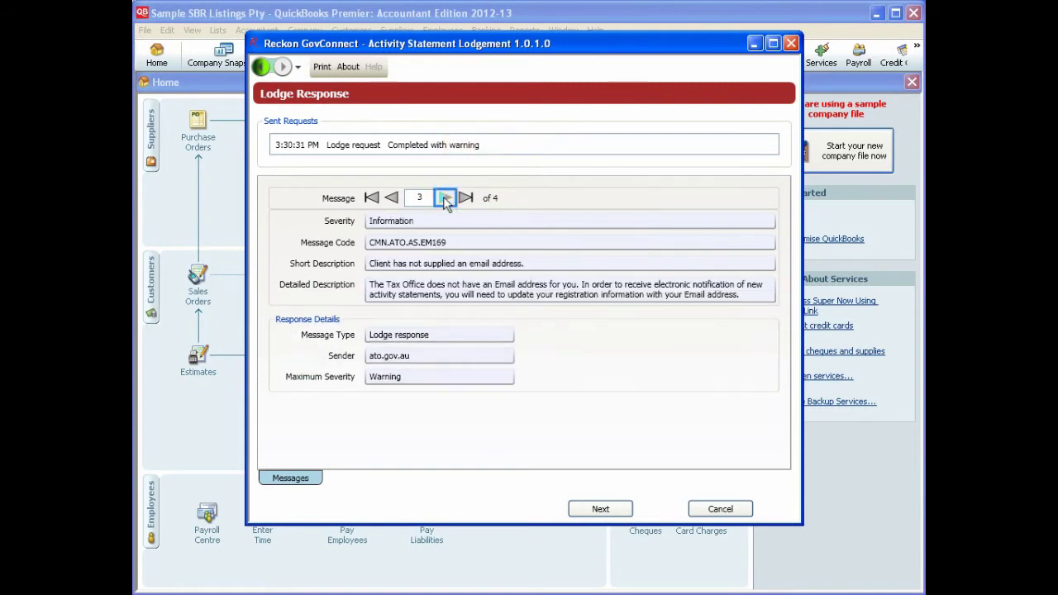
{"action": "left_click", "coordinate": [445, 200]}
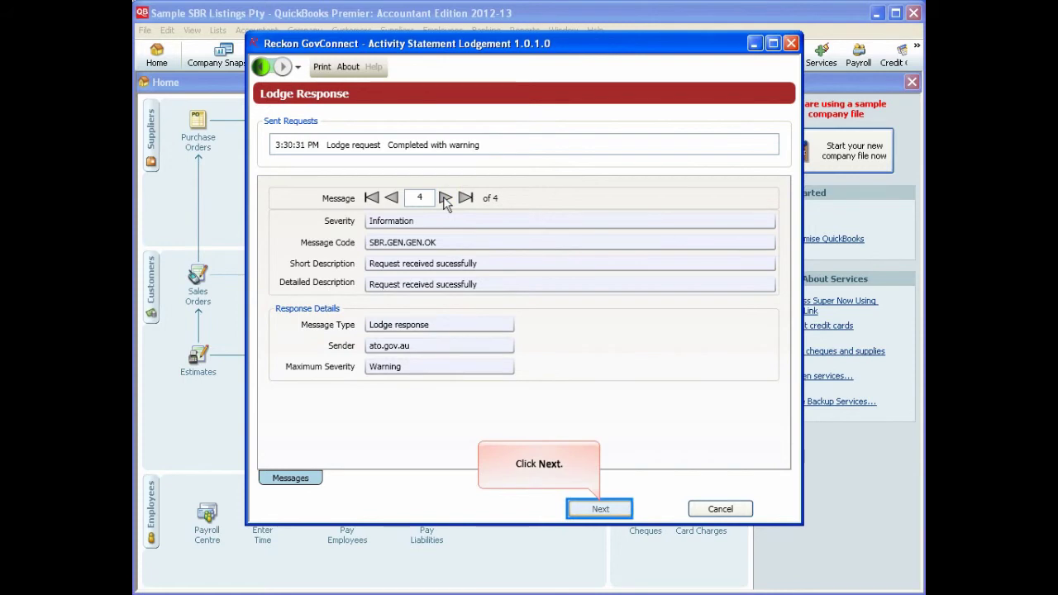
{"action": "left_click", "coordinate": [616, 509]}
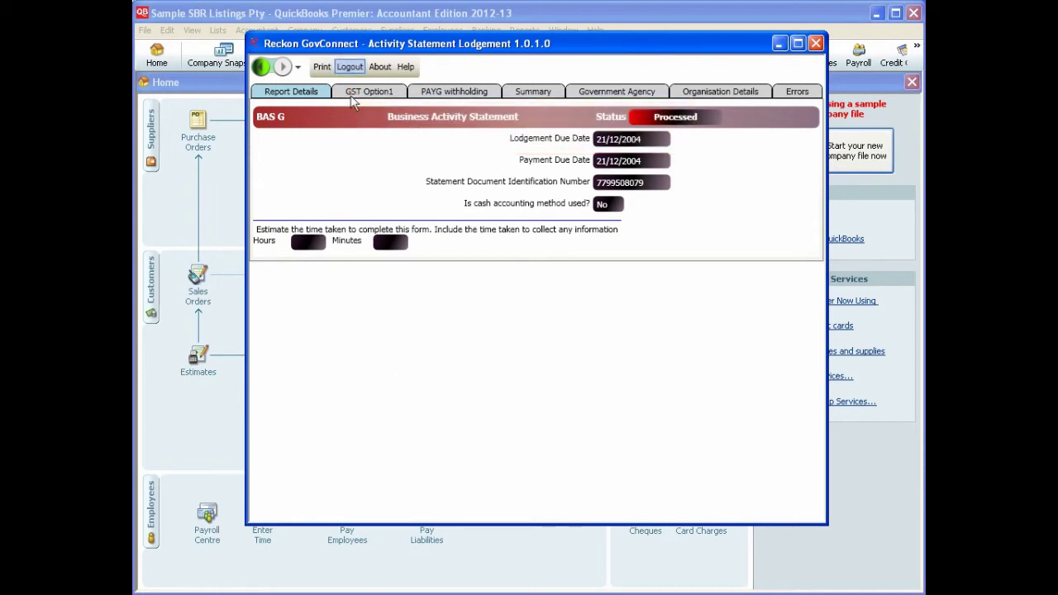
Step: Log out of Reckon GovConnect and confirm exiting, returning to the 01/01/2008–31/03/2008 Simplified BAS
{"action": "left_click", "coordinate": [350, 67]}
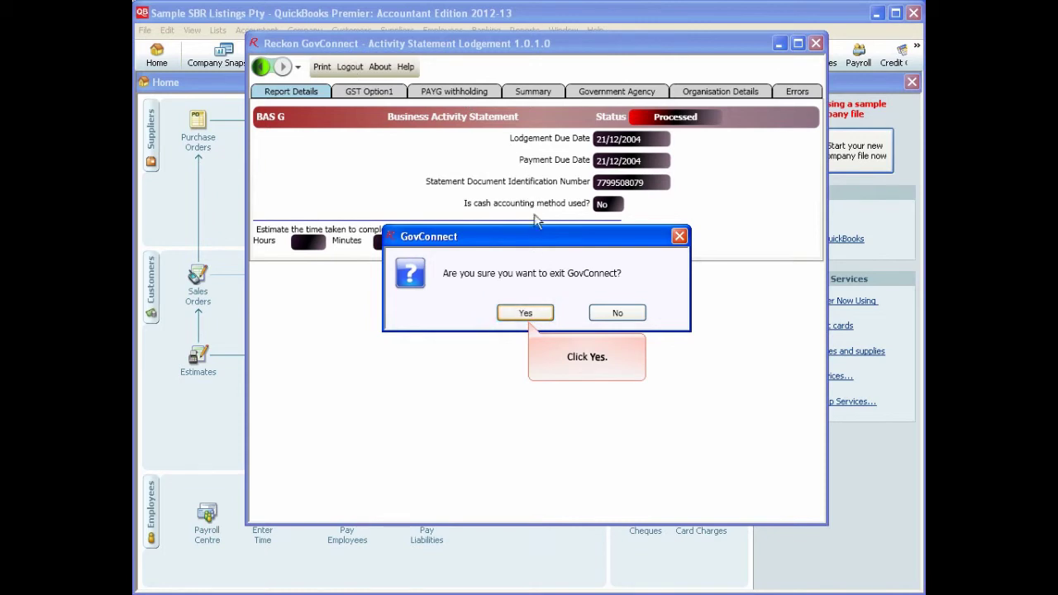
{"action": "left_click", "coordinate": [526, 313]}
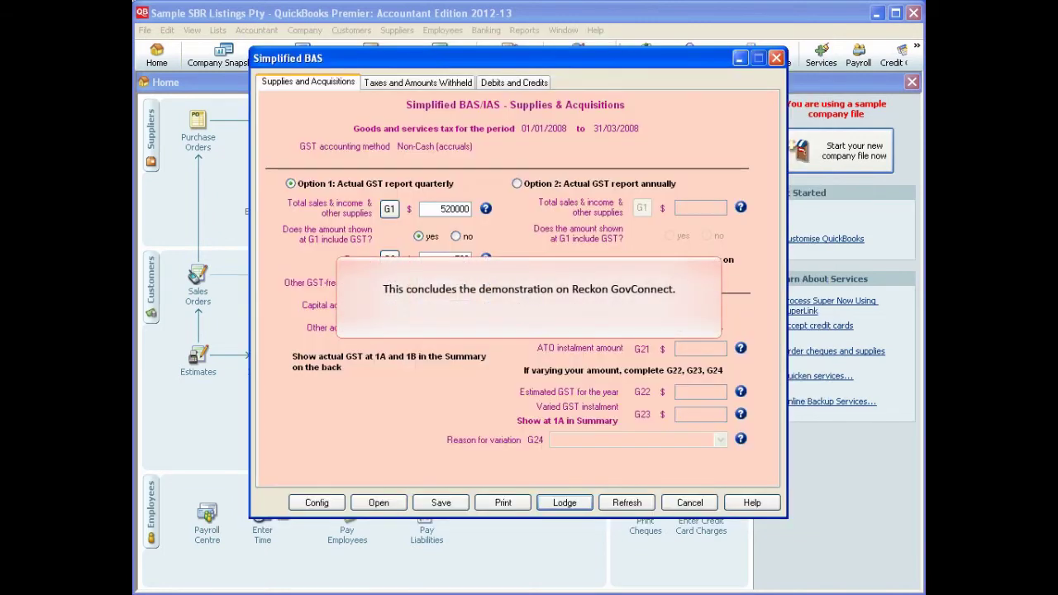